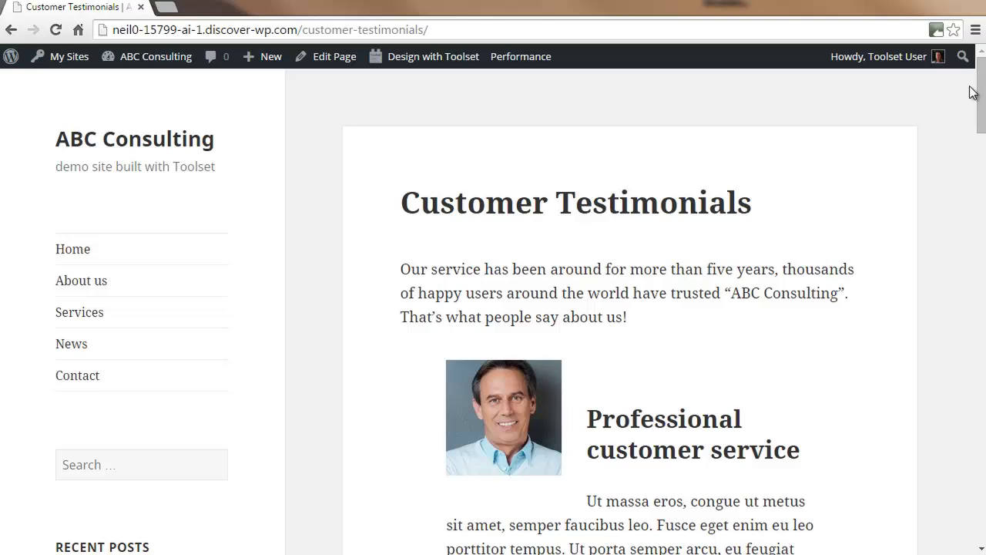
Preview the finished testimonials pager by visiting pages 2 and 3, then returning to page 1
mouse_move(977, 85)
left_mouse_down()
mouse_move(969, 278)
mouse_move(983, 357)
mouse_move(983, 486)
mouse_move(980, 66)
left_mouse_up()
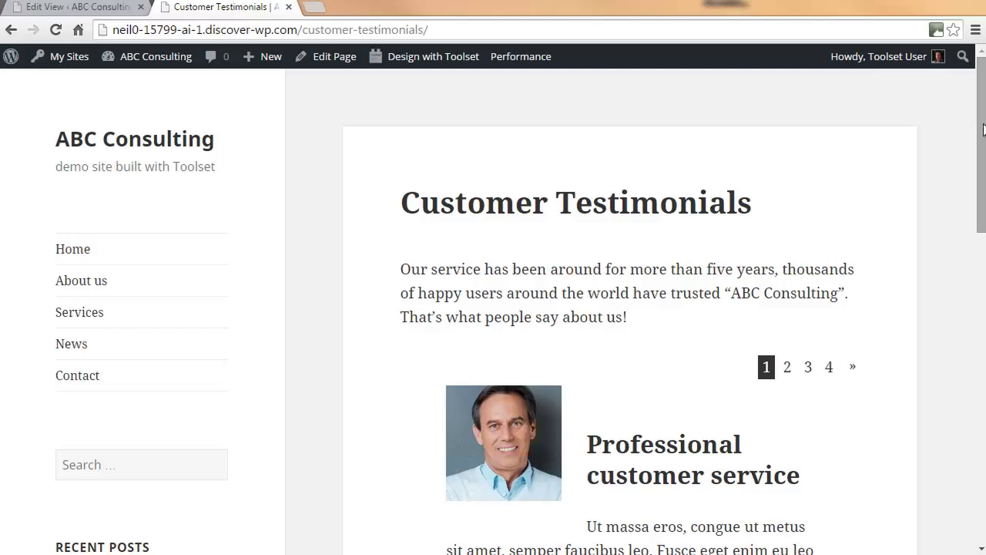
left_click_drag(983, 129, 960, 128)
left_click(787, 362)
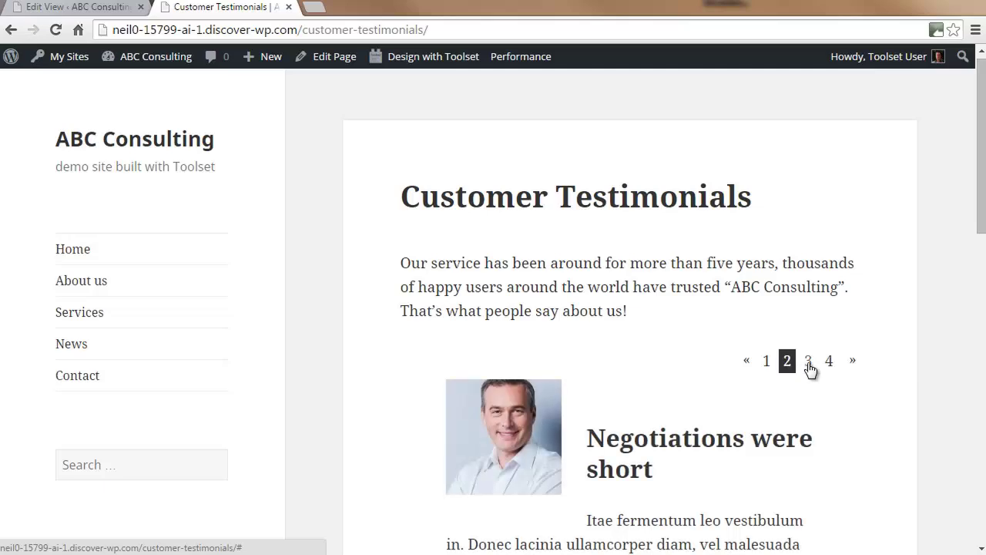
left_click(809, 362)
left_click_drag(985, 192, 978, 154)
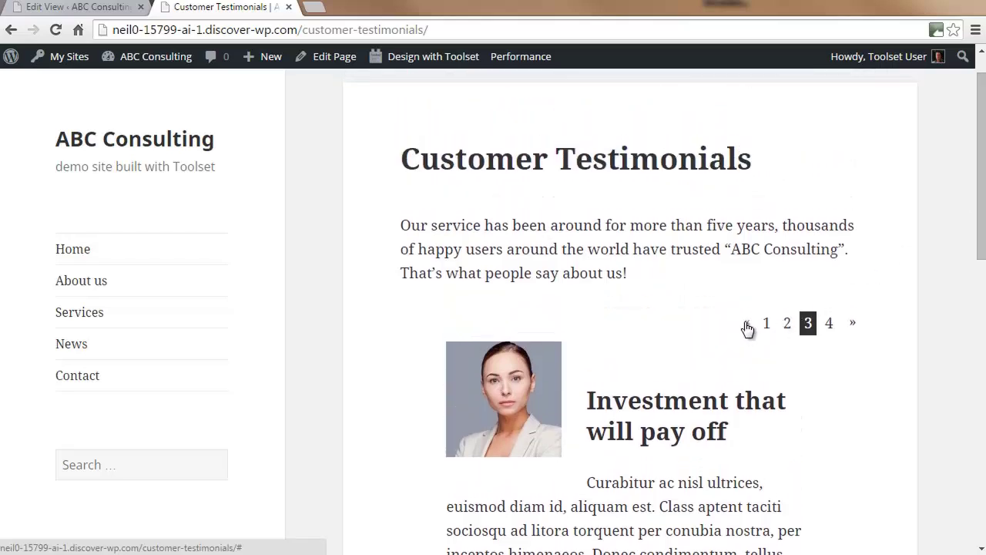
left_click(747, 327)
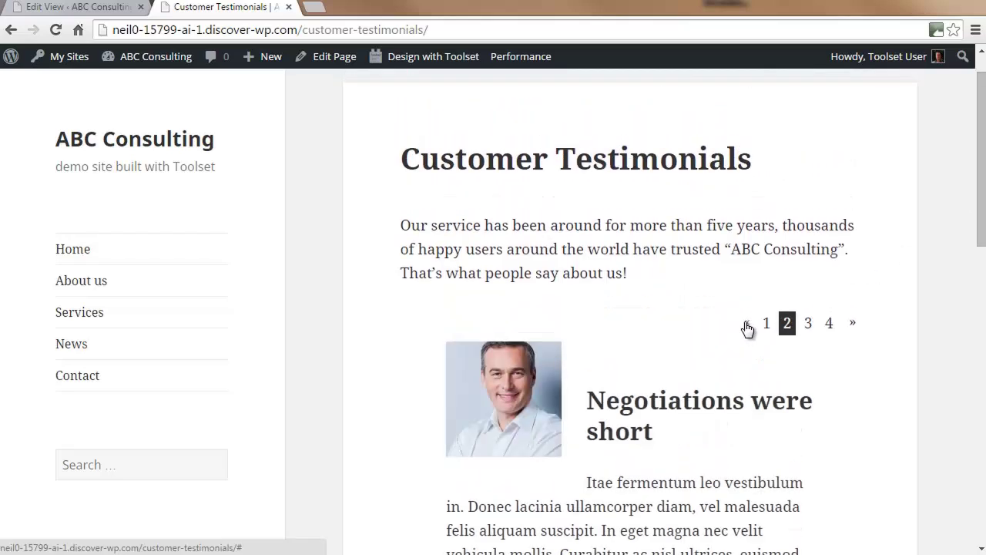
left_click(746, 324)
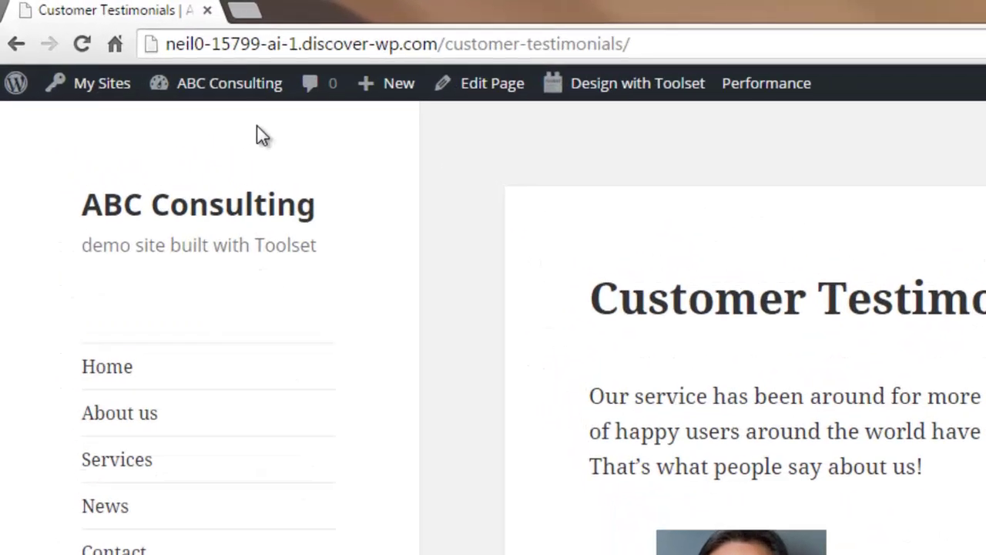
Go to the ABC Consulting Dashboard and open the Customer Testimonials View from the Views list
mouse_move(165, 60)
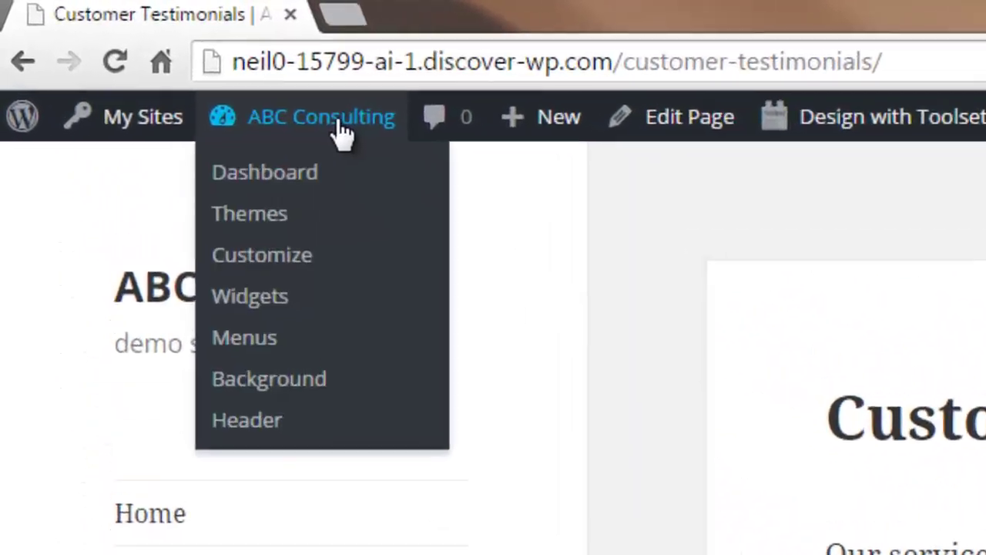
left_click(316, 182)
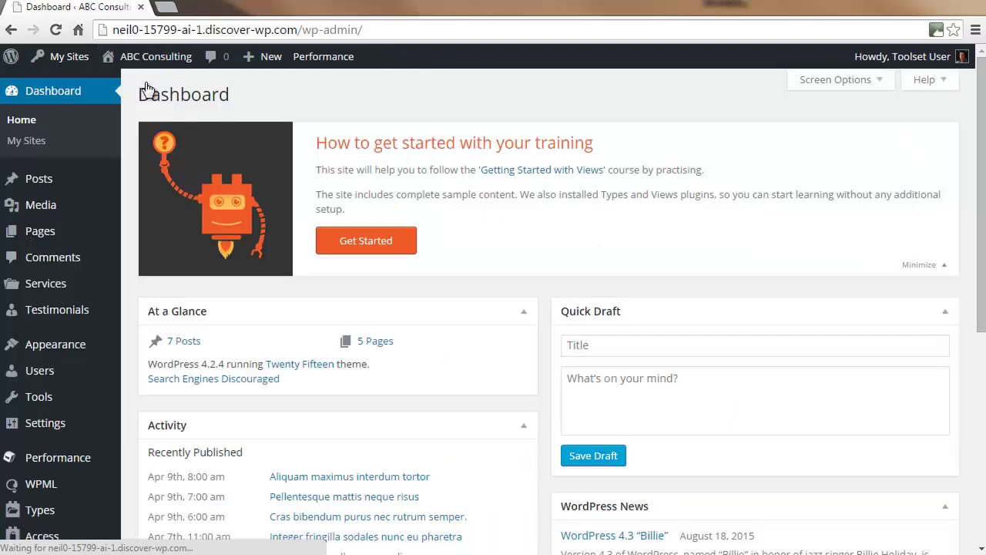
scroll(493, 308, "down", 5)
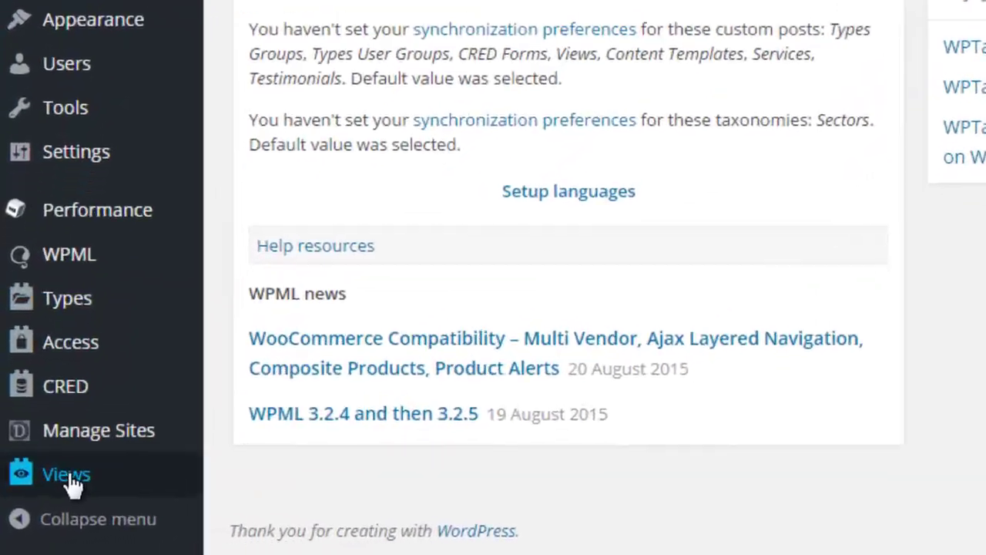
mouse_move(50, 503)
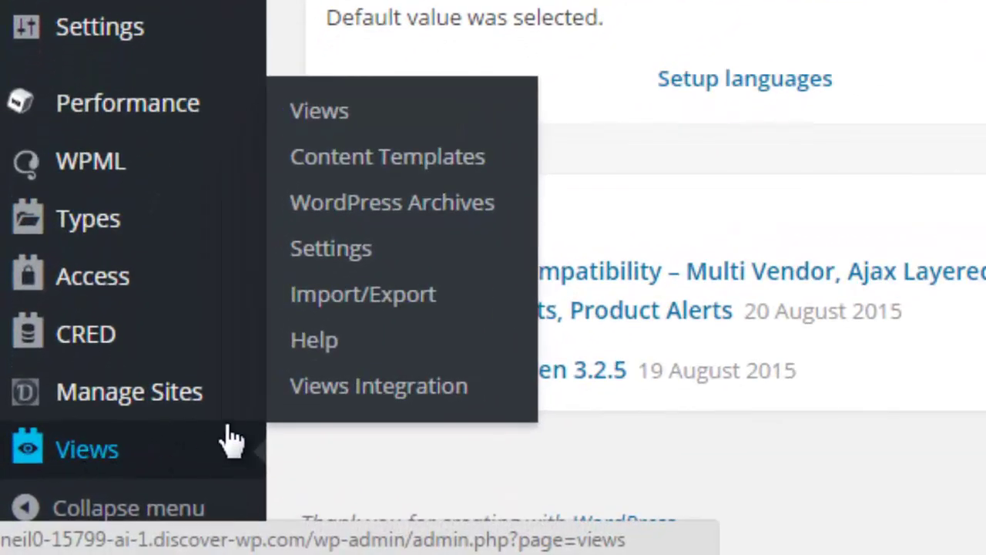
left_click(320, 108)
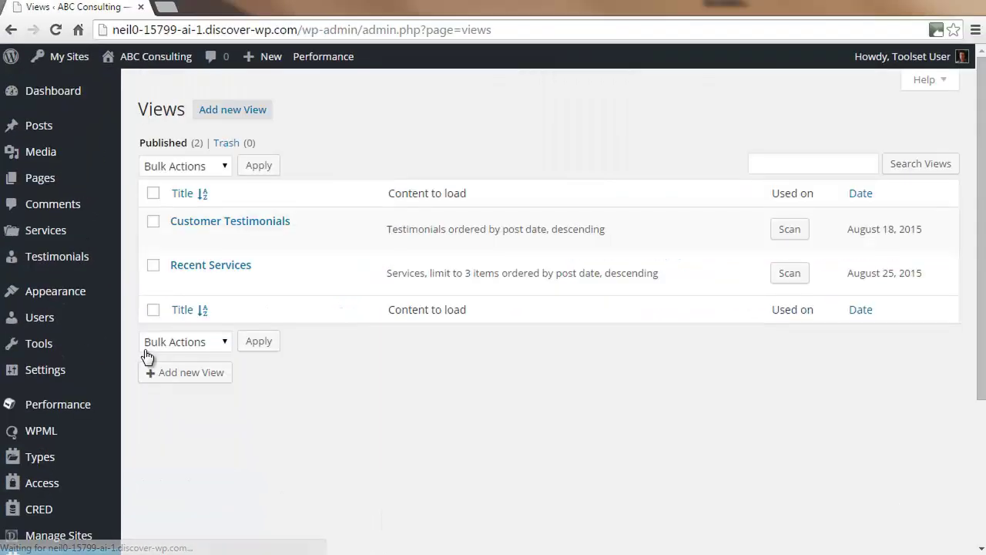
left_click(239, 225)
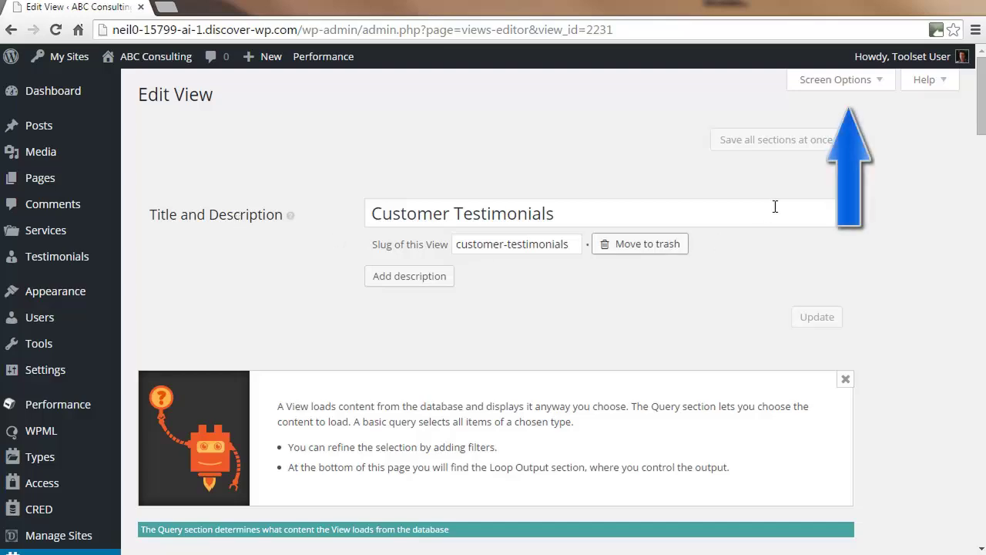
Enable the Pagination and Sliders Settings section in Screen Options and scroll down to it
left_click(879, 85)
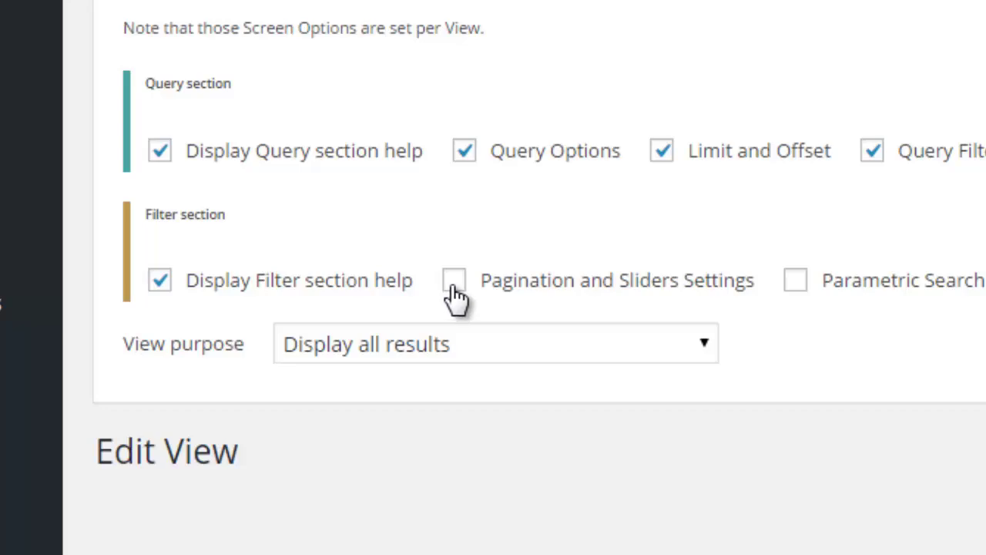
left_click(455, 292)
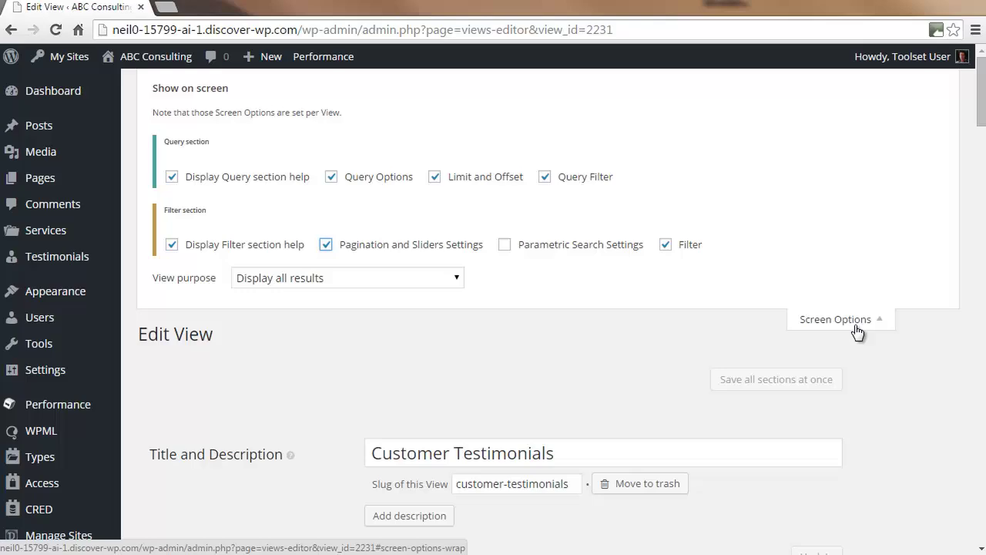
left_click(858, 331)
left_click_drag(981, 98, 971, 227)
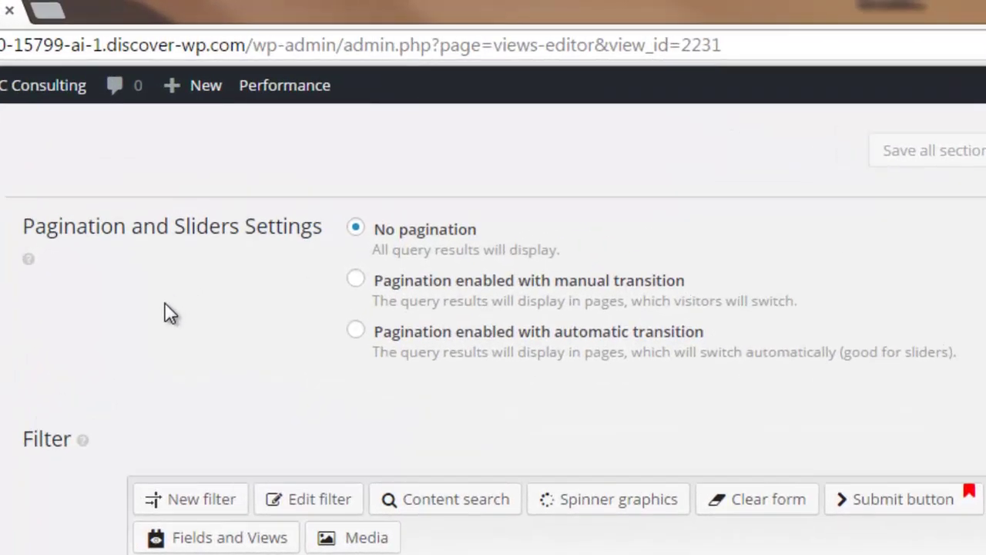
Use manual pagination with 2 items per page, refreshing only the view via AJAX
left_click(359, 282)
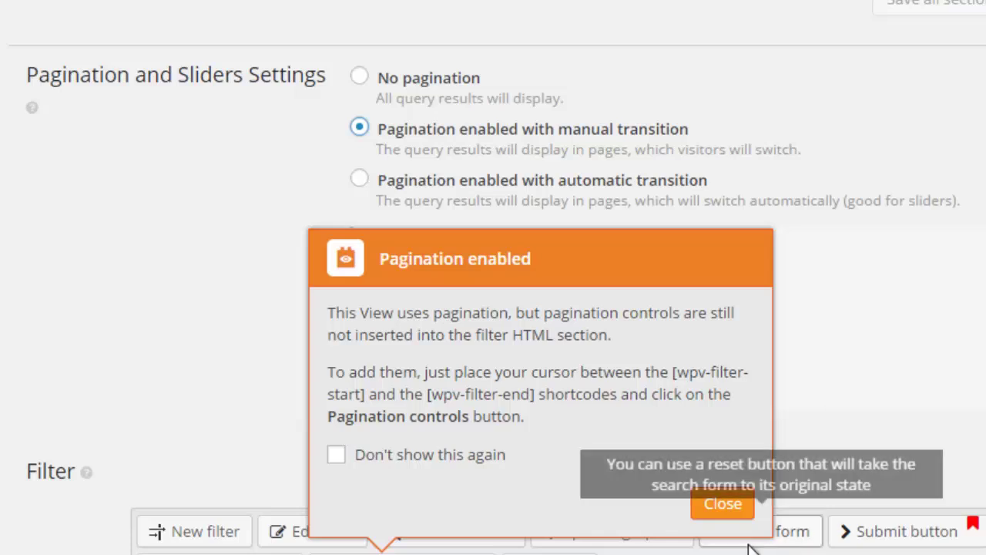
left_click(722, 505)
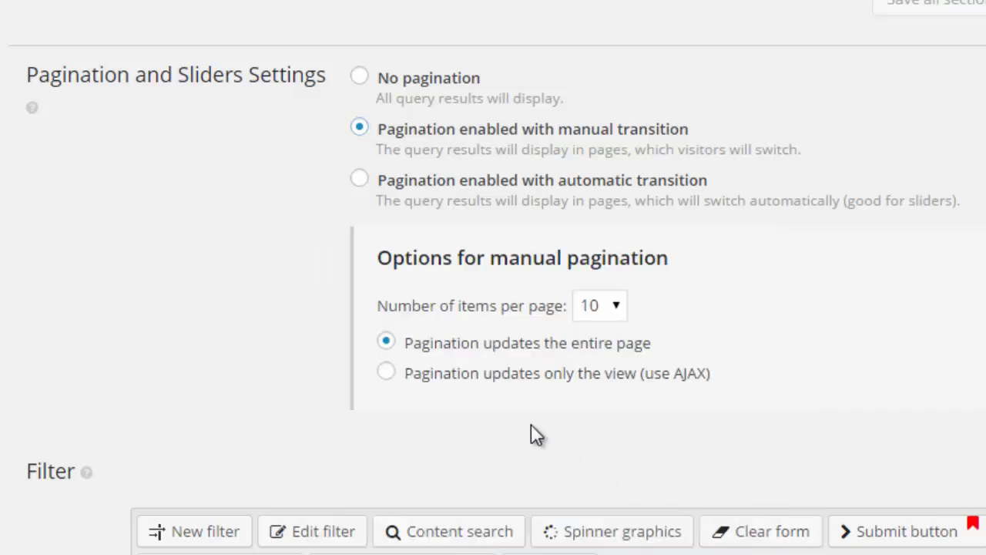
left_click(611, 305)
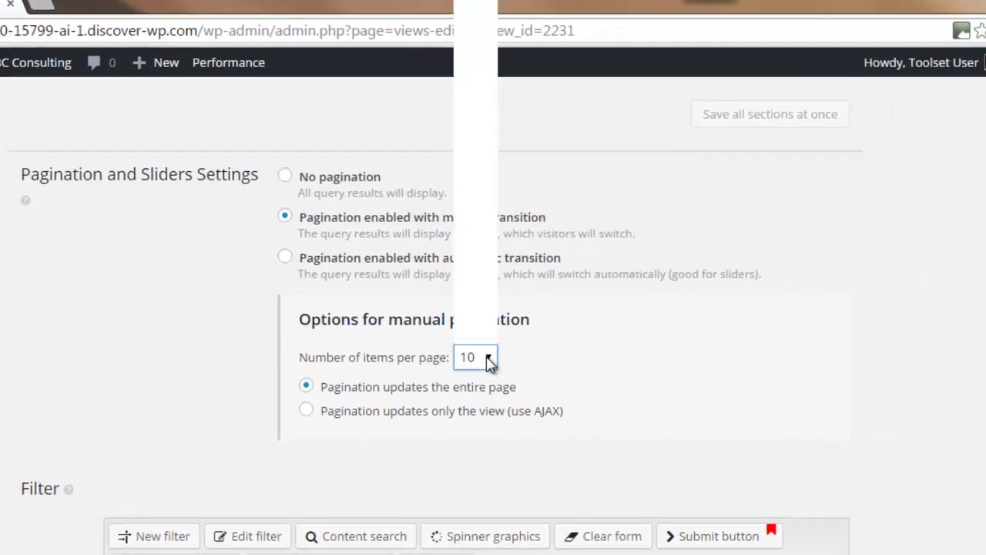
left_click(461, 9)
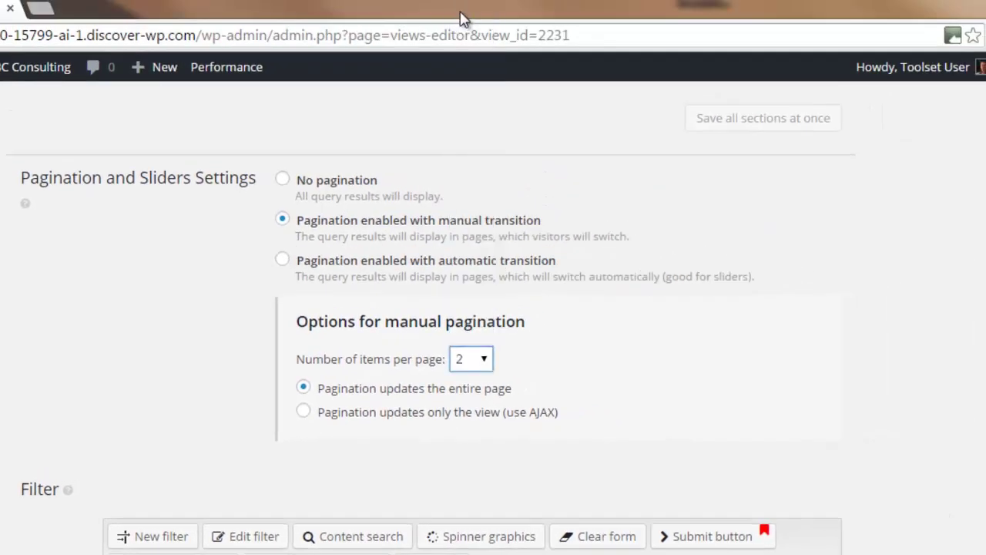
left_click(303, 413)
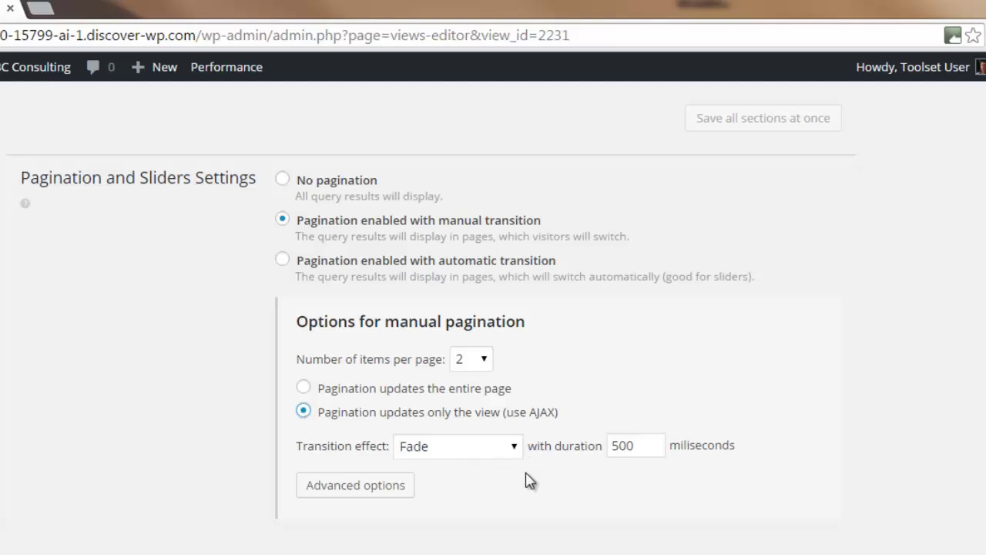
scroll(493, 347, "down", 5)
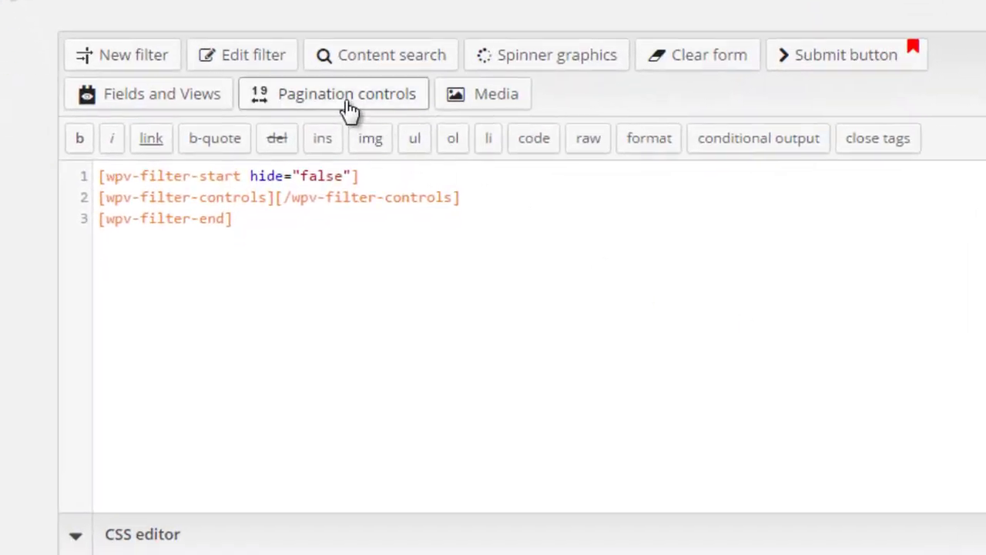
Insert a page number selector displayed as links into the filter editor
left_click(349, 108)
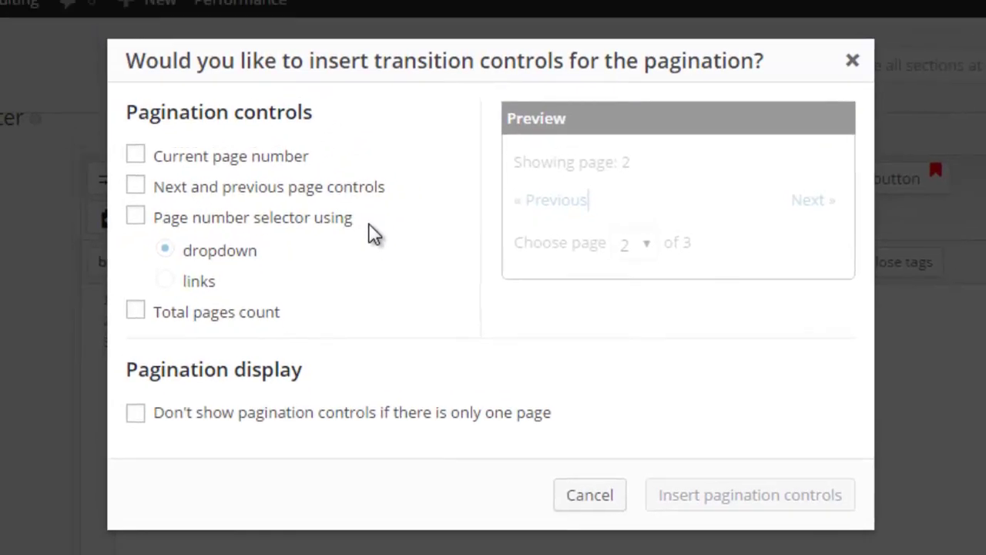
left_click(136, 218)
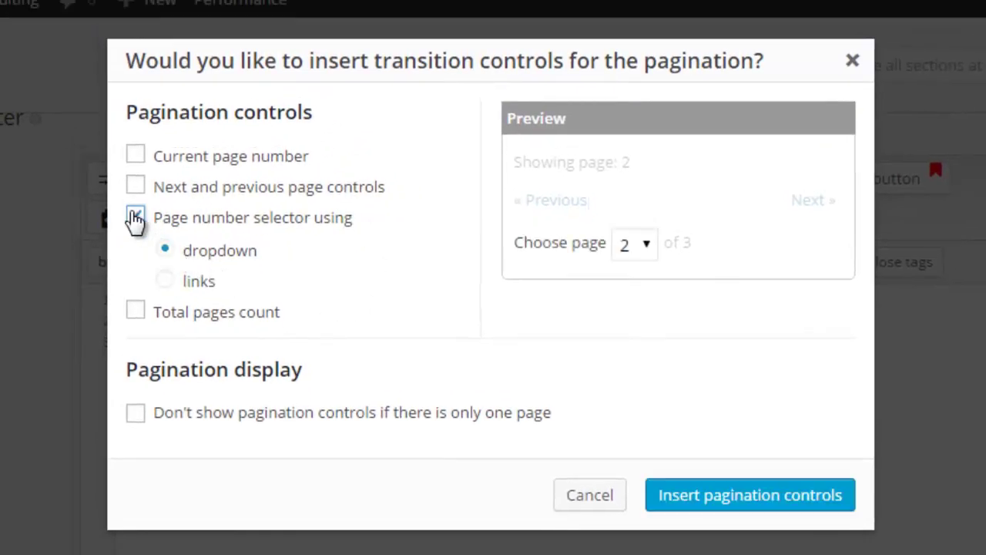
left_click(165, 282)
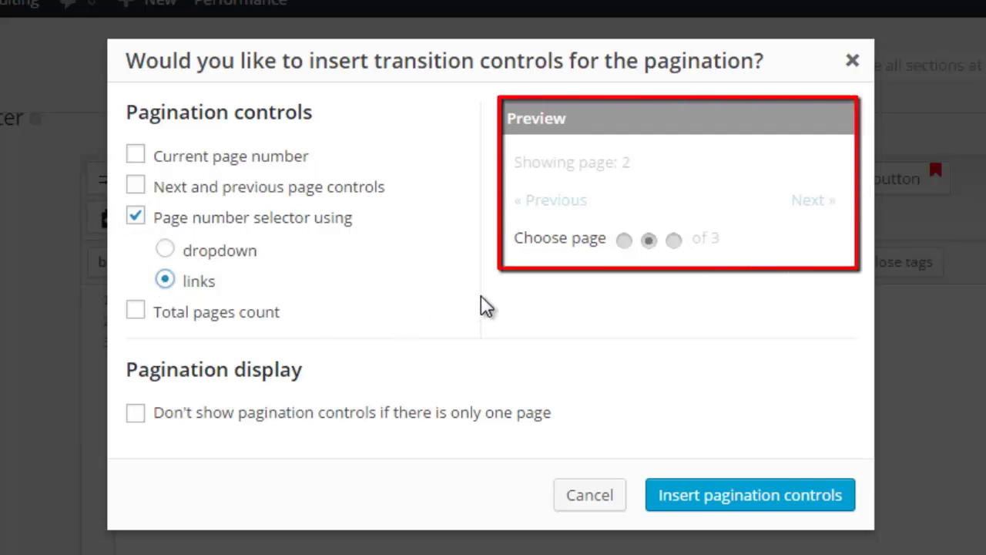
left_click(752, 497)
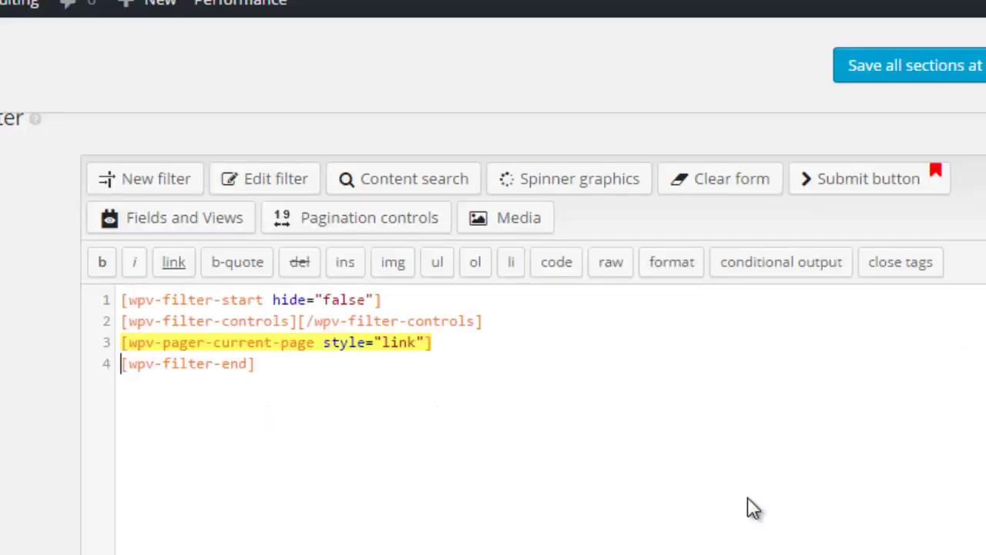
Add Next and Previous page controls to the filter editor
left_click(395, 229)
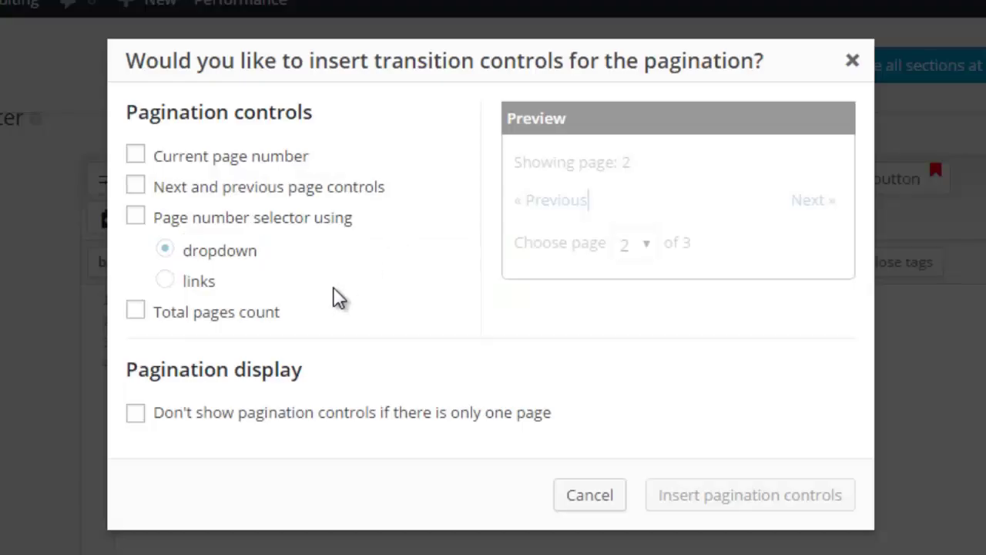
left_click(136, 186)
left_click(752, 495)
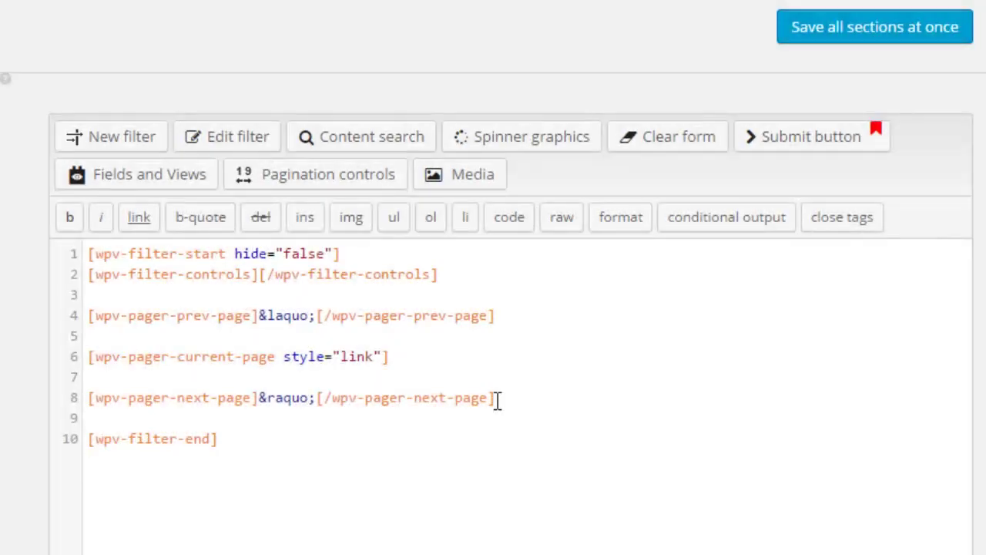
Save all sections of the Customer Testimonials View with the new pager shortcodes
left_click(863, 35)
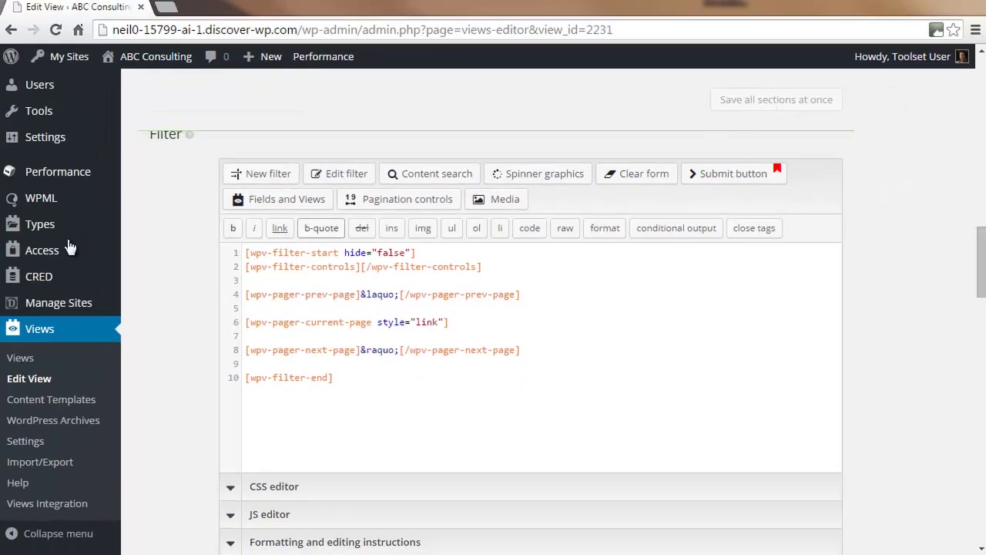
Open All Pages in a new tab and view the Customer Testimonials page
scroll(35, 170, "up", 2)
right_click(170, 180)
left_click(218, 191)
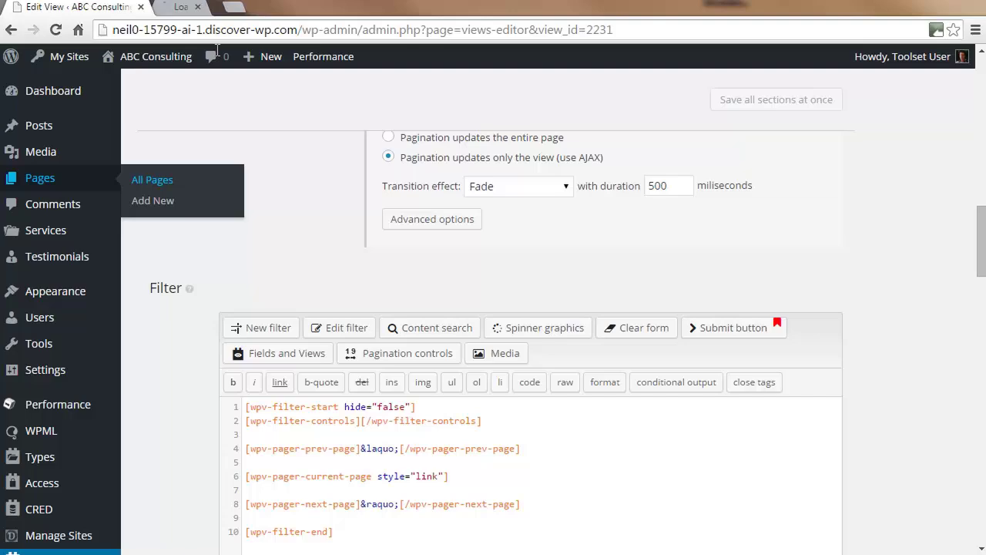
left_click(221, 9)
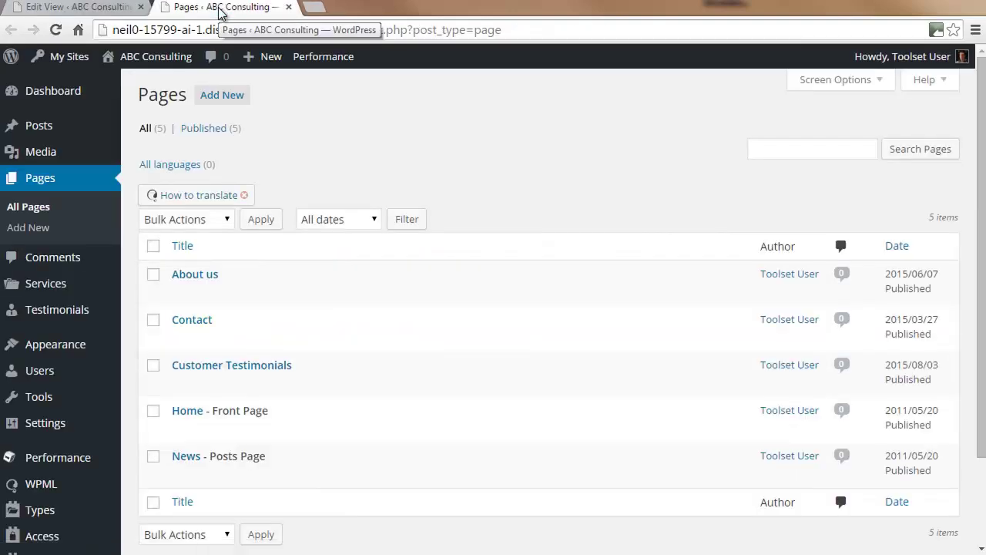
left_click(306, 383)
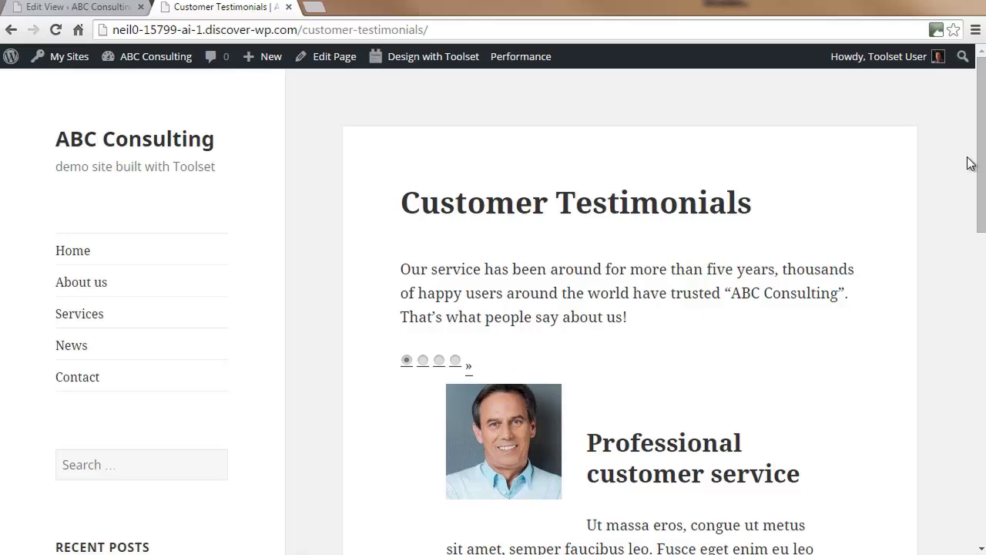
Check the new pager and switch to the second page of testimonials
scroll(976, 107, "down", 3)
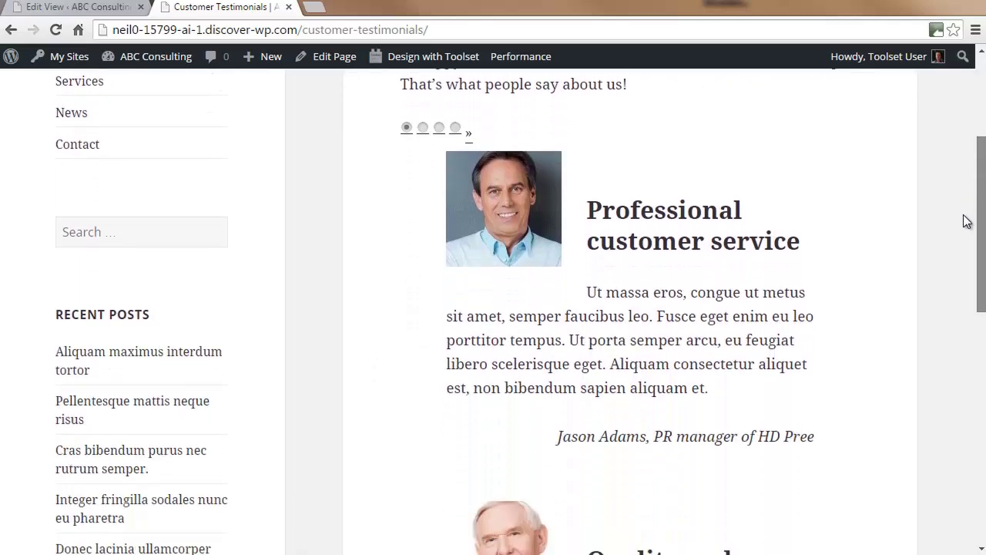
scroll(967, 222, "down", 7)
scroll(953, 367, "up", 3)
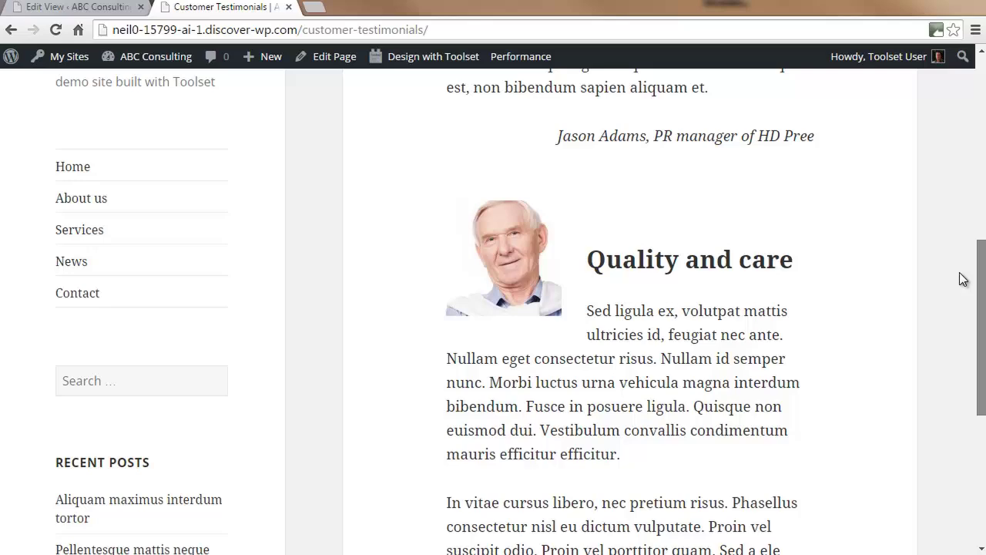
scroll(962, 232, "up", 5)
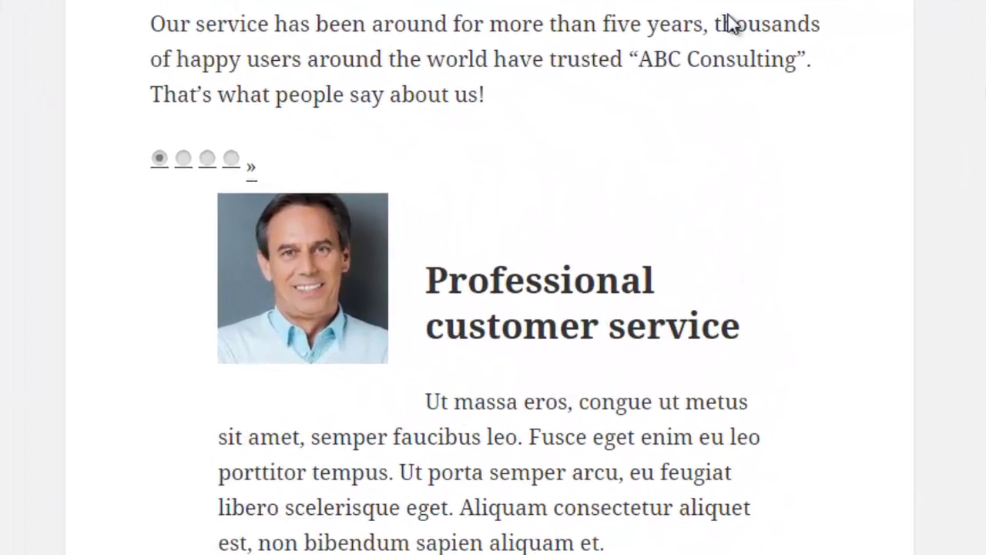
left_click(183, 159)
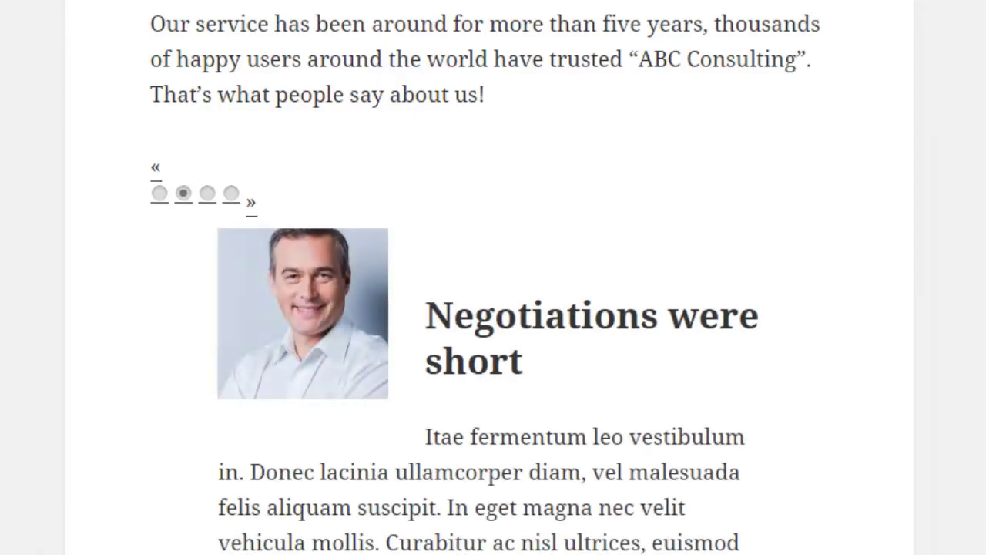
scroll(184, 168, "down", 4)
scroll(493, 277, "down", 4)
scroll(493, 277, "up", 6)
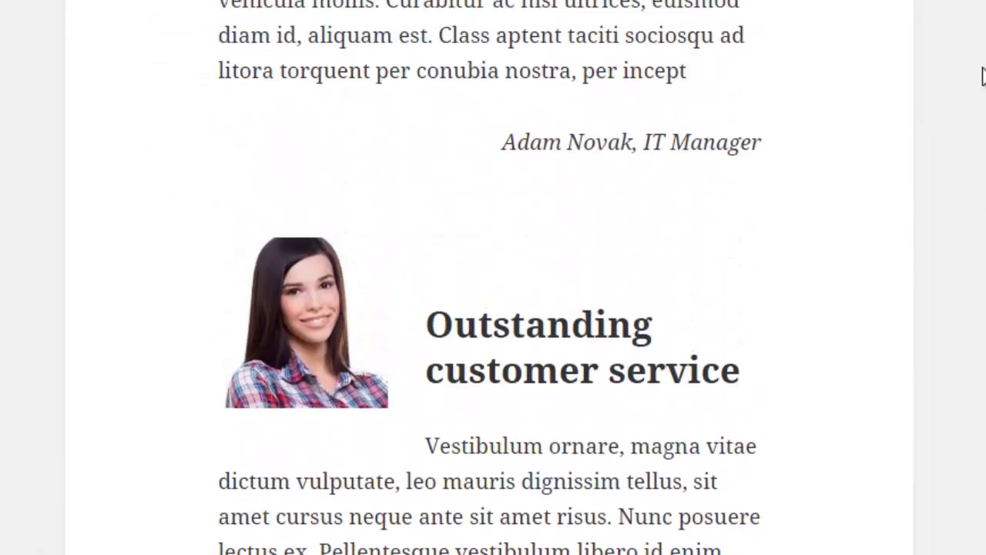
scroll(623, 240, "up", 1)
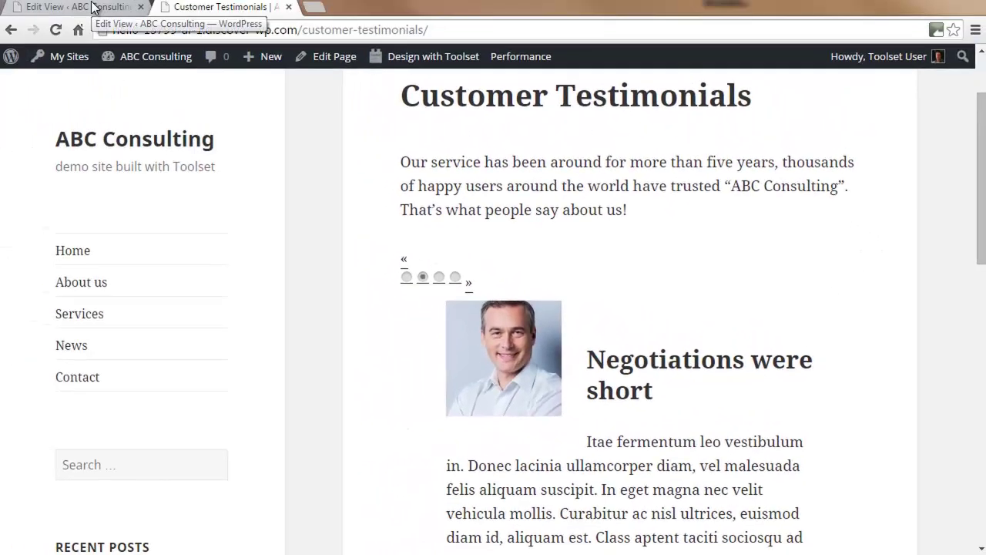
Wrap the pager shortcodes in <div class="pagination-container"> on line 3 and </div> on line 9
left_click(93, 8)
left_click_drag(983, 241, 983, 269)
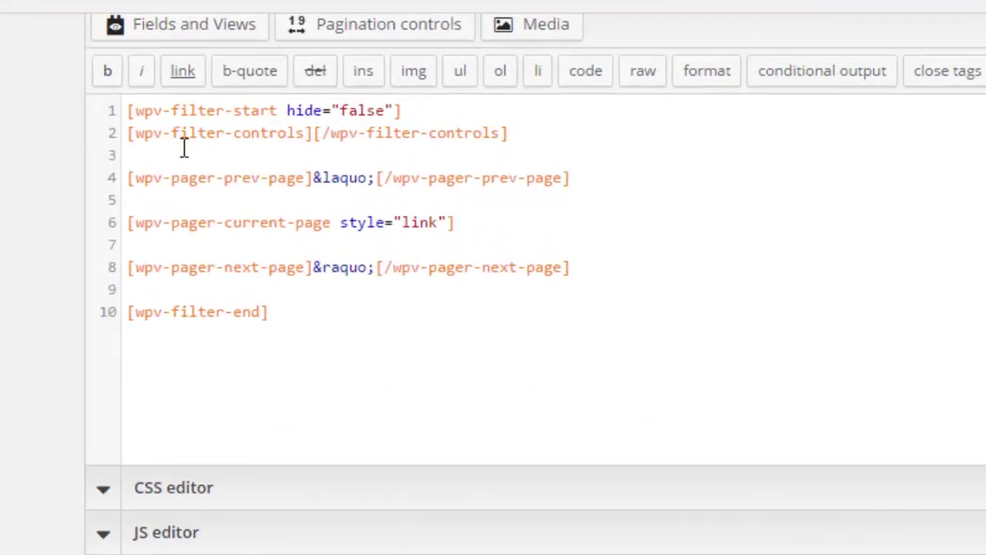
left_click(178, 151)
type("<div class=\"pagination-container\">")
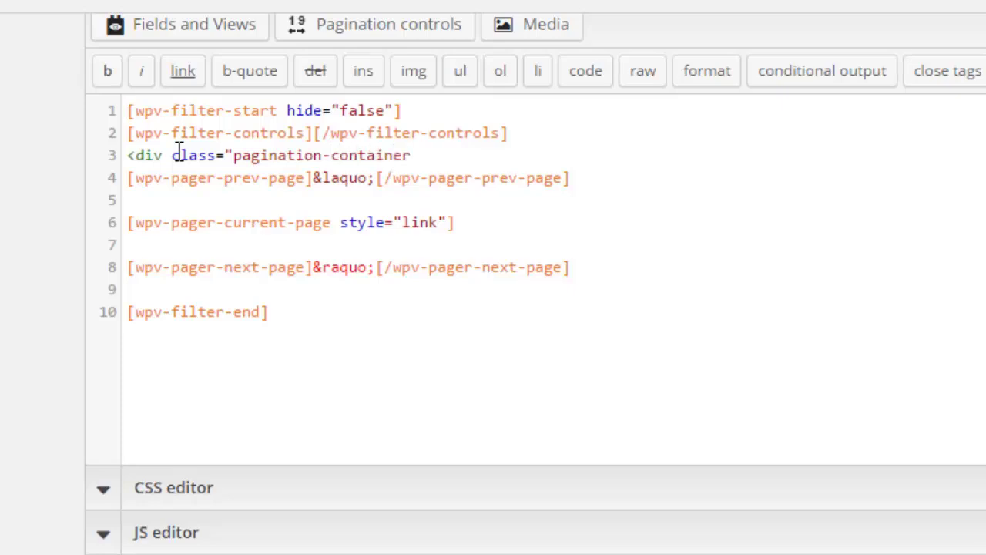
left_click(173, 285)
type("</div>")
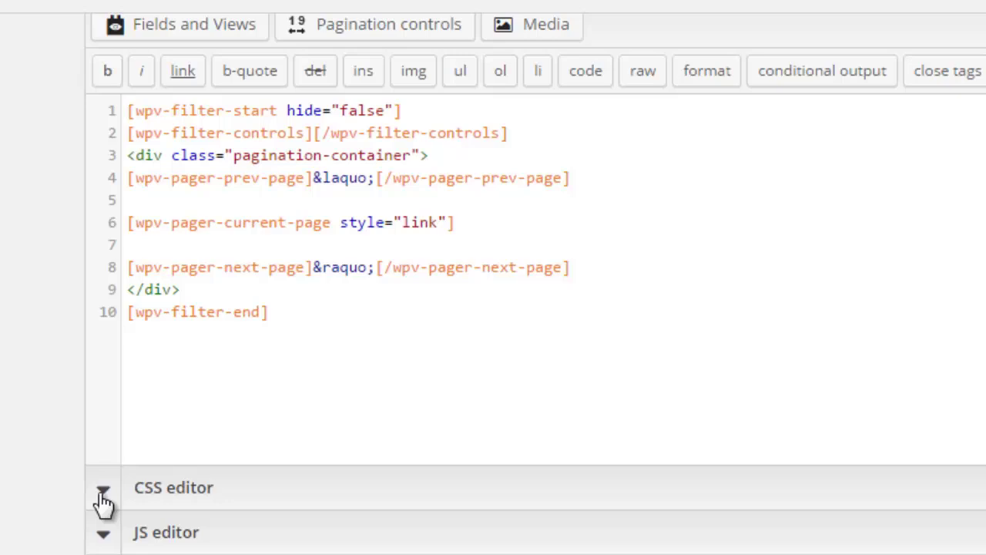
Paste the pagination-container CSS into the view's CSS editor and save all sections
left_click(102, 493)
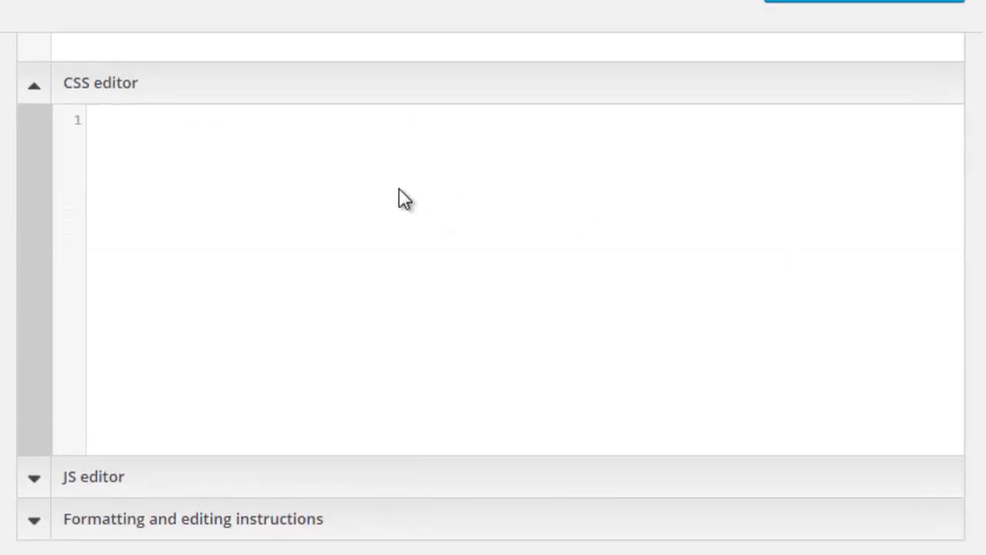
left_click(330, 430)
key("ctrl+v")
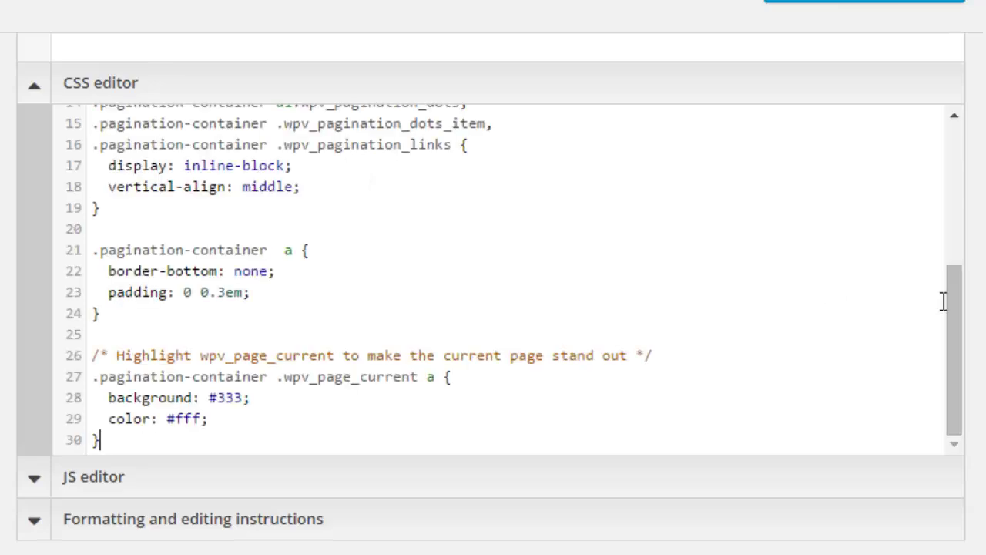
left_click_drag(953, 339, 976, 138)
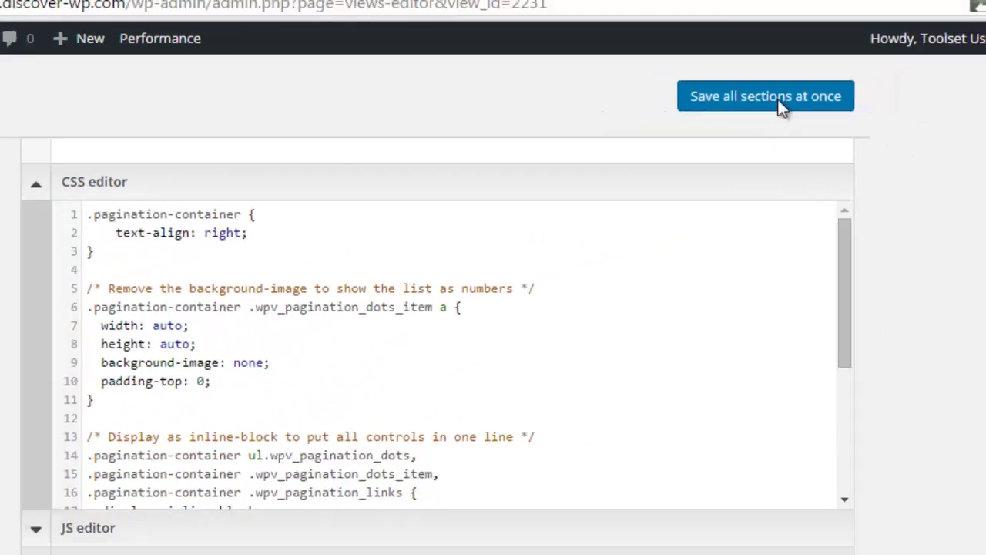
left_click(759, 104)
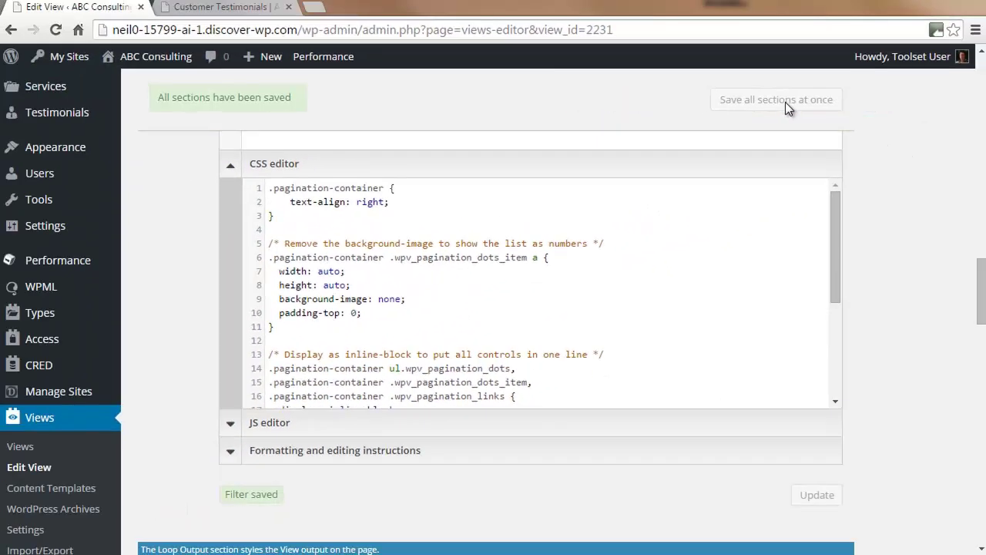
Visit testimonials pages 2 and 3, then step back with « twice to page 1
left_click(239, 8)
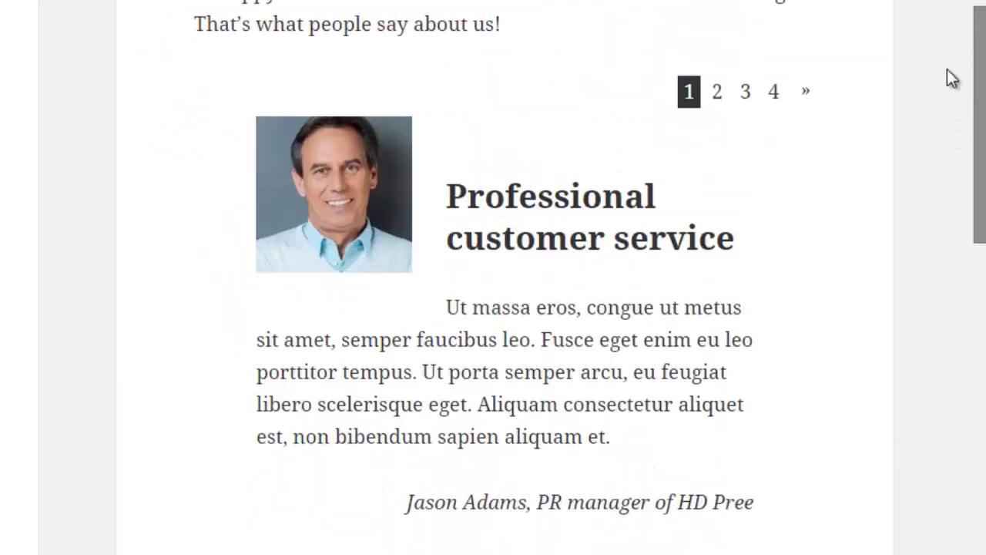
left_click(726, 327)
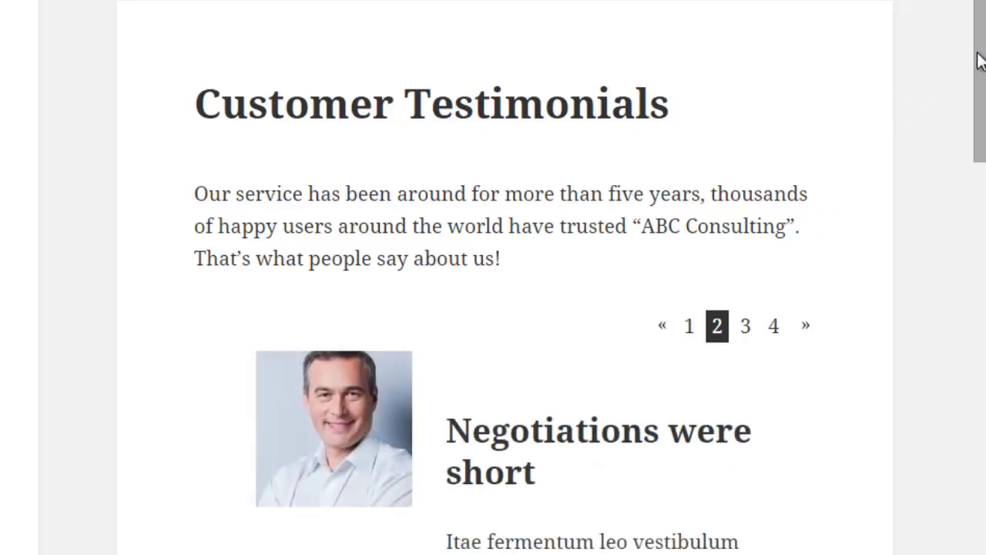
left_click_drag(979, 62, 960, 77)
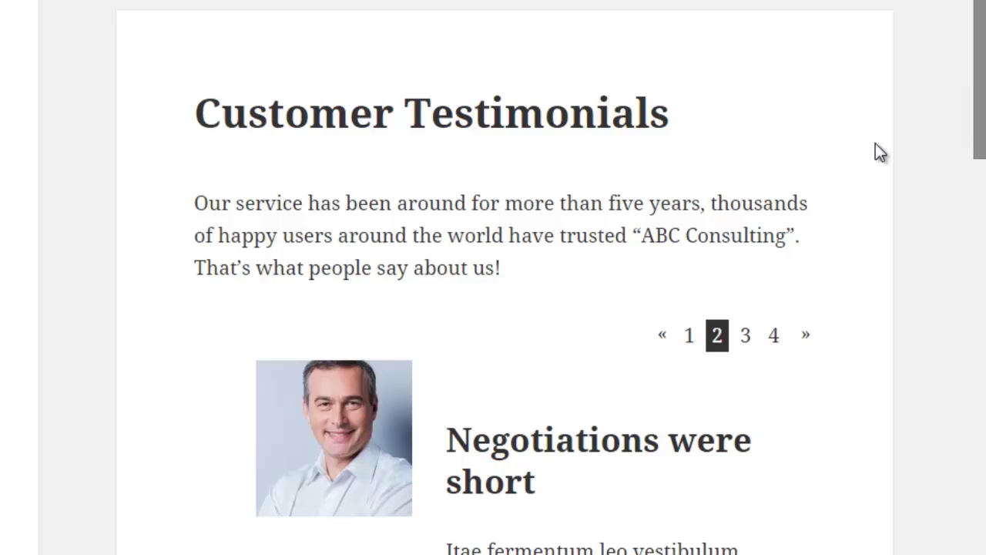
left_click(746, 340)
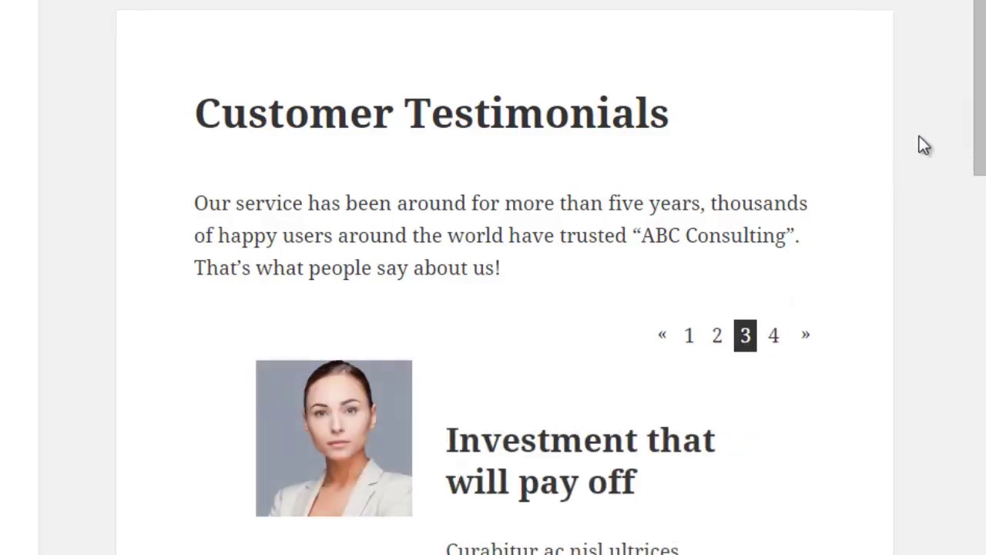
left_click_drag(972, 210, 953, 77)
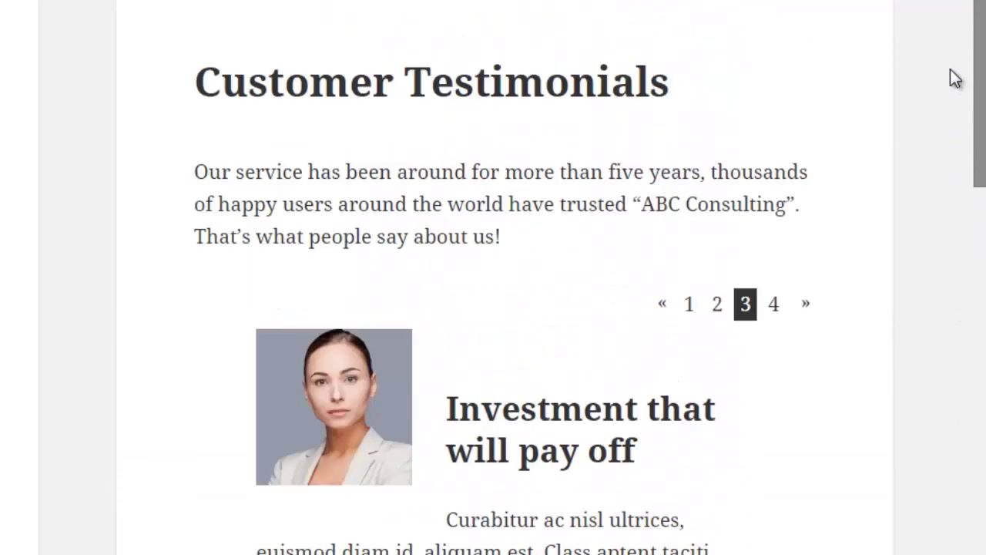
left_click(663, 344)
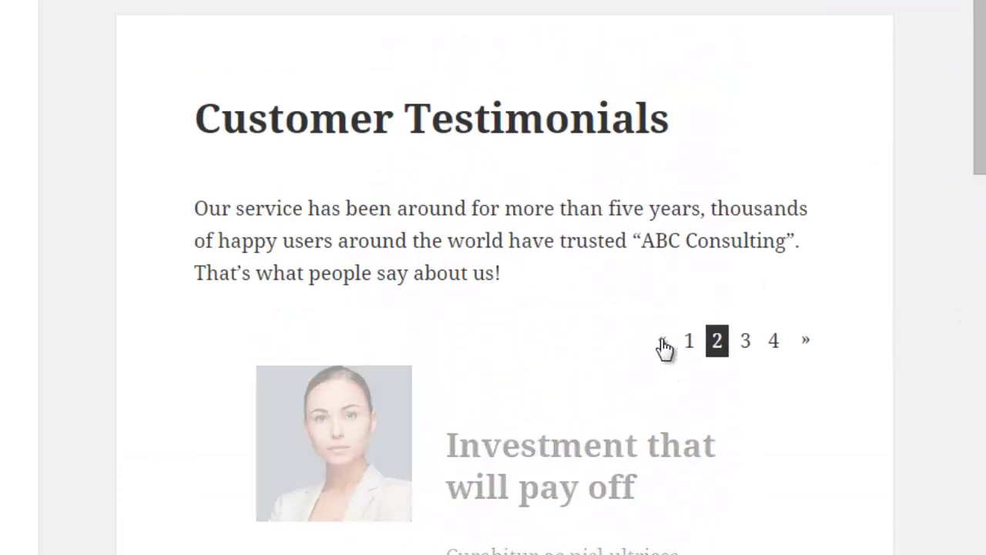
left_click(664, 344)
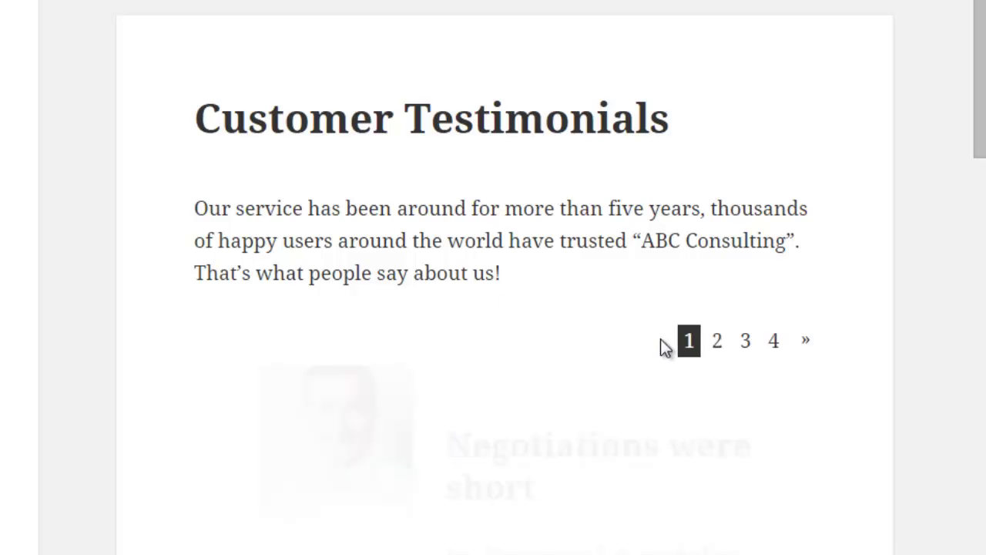